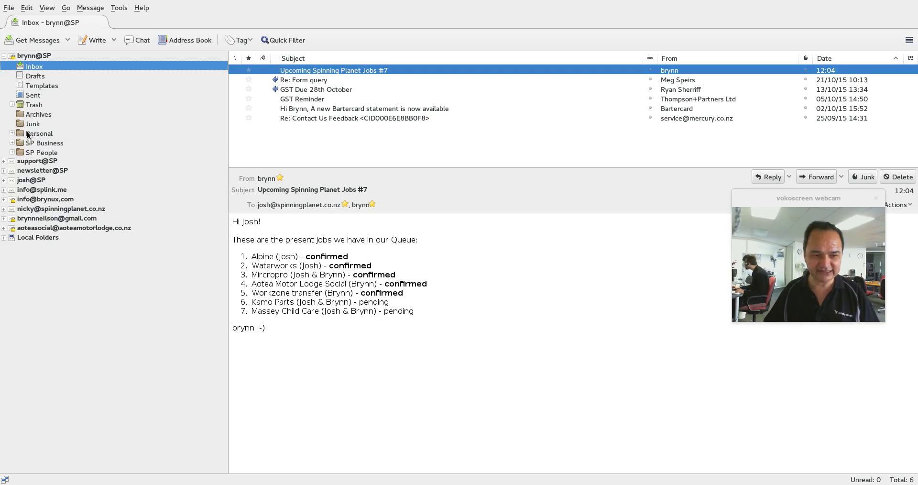
# Expand and collapse Personal, SP Business and SP People, then expand the support@SP account's folders
pyautogui.click(12, 134)
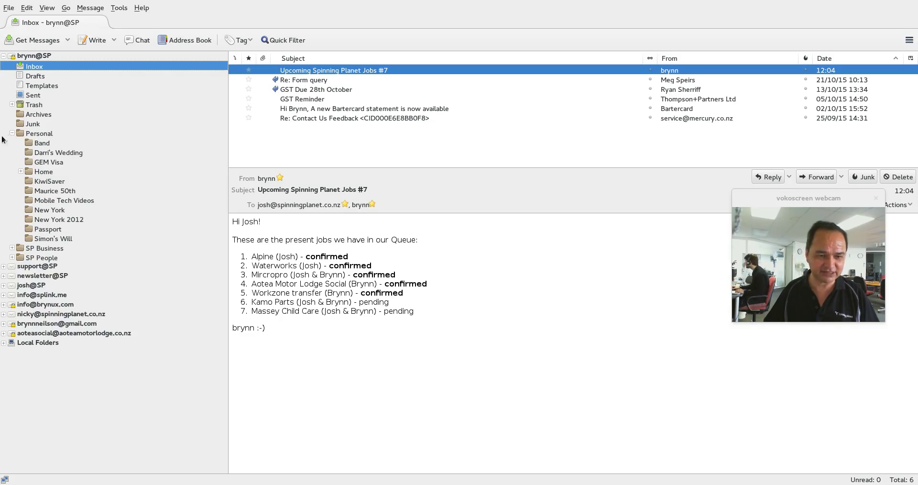
pyautogui.click(12, 134)
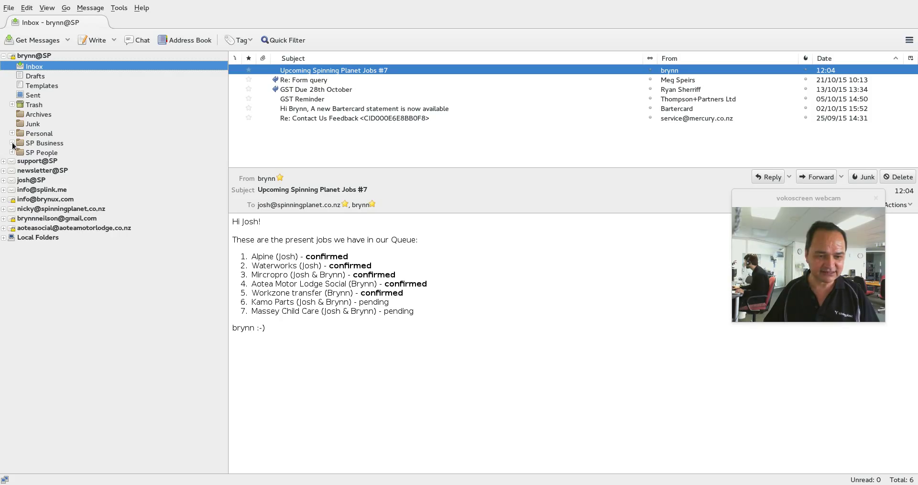
pyautogui.click(12, 143)
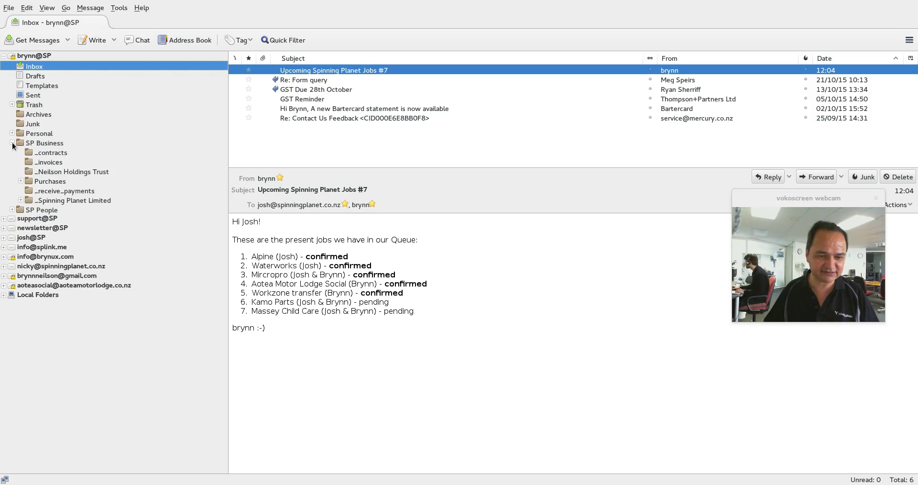
pyautogui.click(13, 143)
pyautogui.click(12, 152)
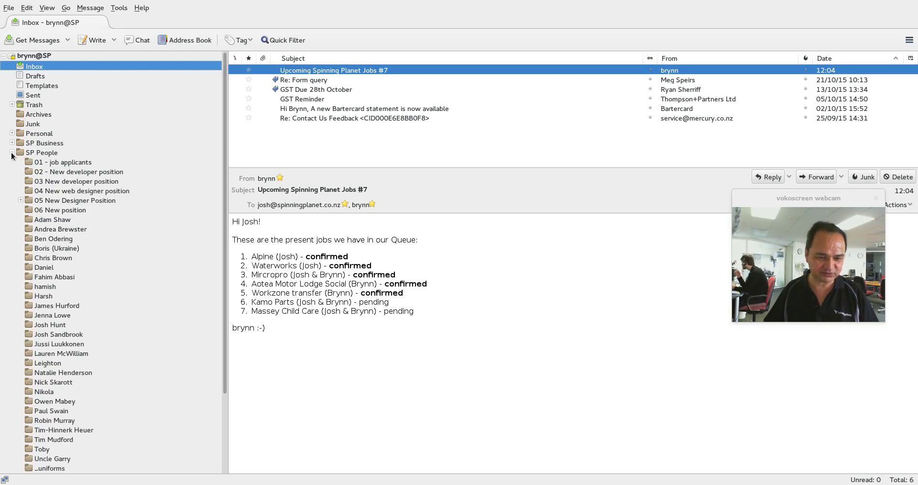
pyautogui.click(12, 153)
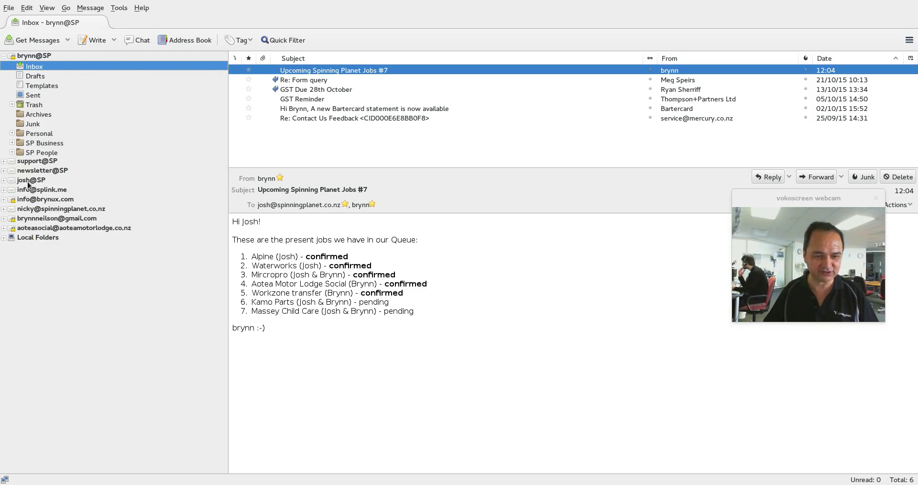
pyautogui.click(4, 161)
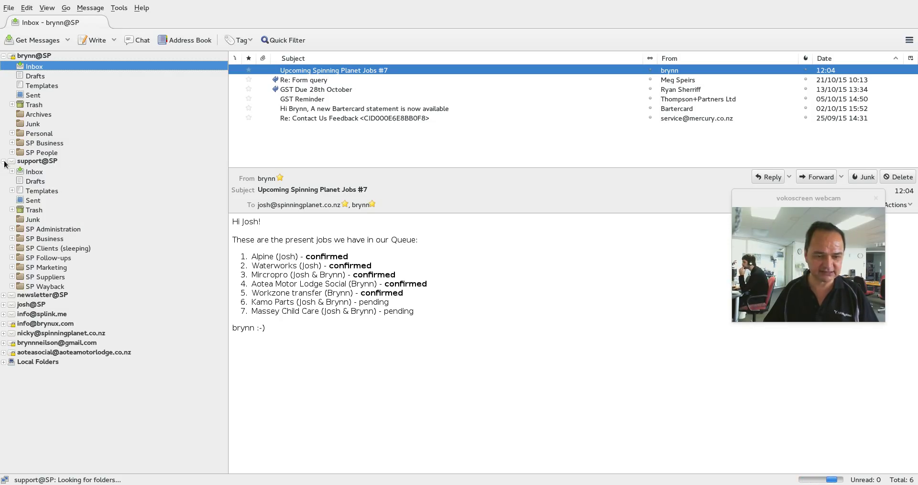
# Expand SP Follow-ups under support@SP and open its Brynn folder, collapsing Z - Admin
pyautogui.click(12, 258)
pyautogui.scroll(-4, 102, 250)
pyautogui.click(41, 153)
pyautogui.click(29, 296)
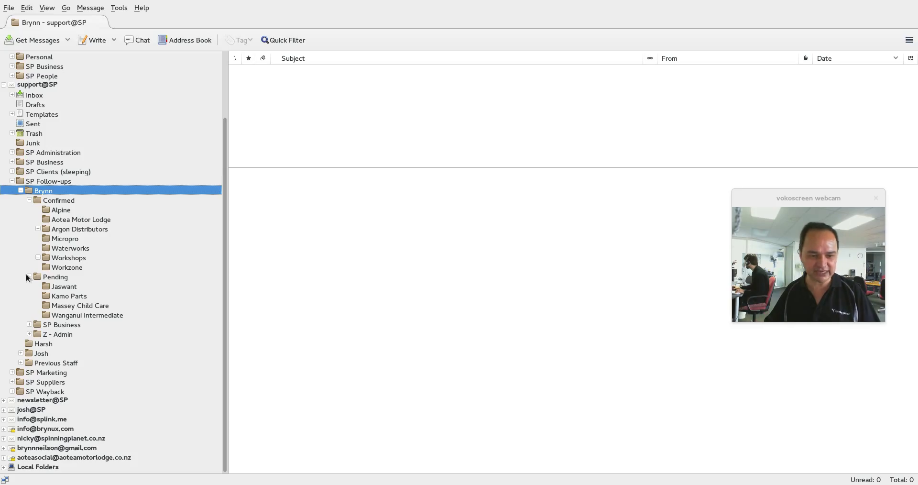
# Collapse Confirmed, Pending and SP Follow-ups, then return to the brynn@SP Inbox
pyautogui.click(29, 200)
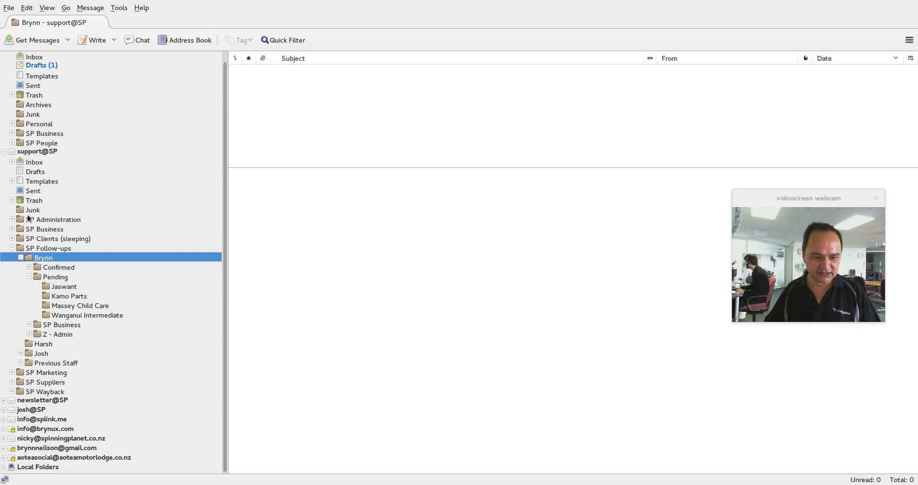
pyautogui.click(29, 277)
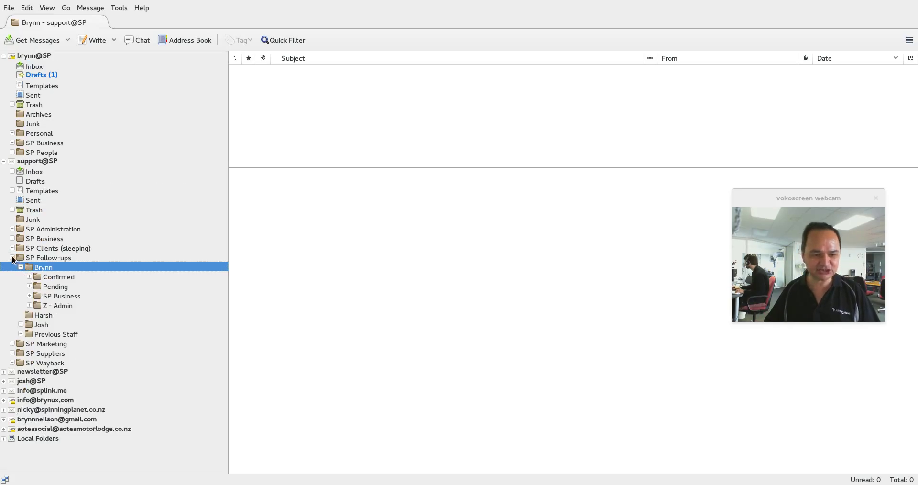
pyautogui.click(12, 258)
pyautogui.click(31, 68)
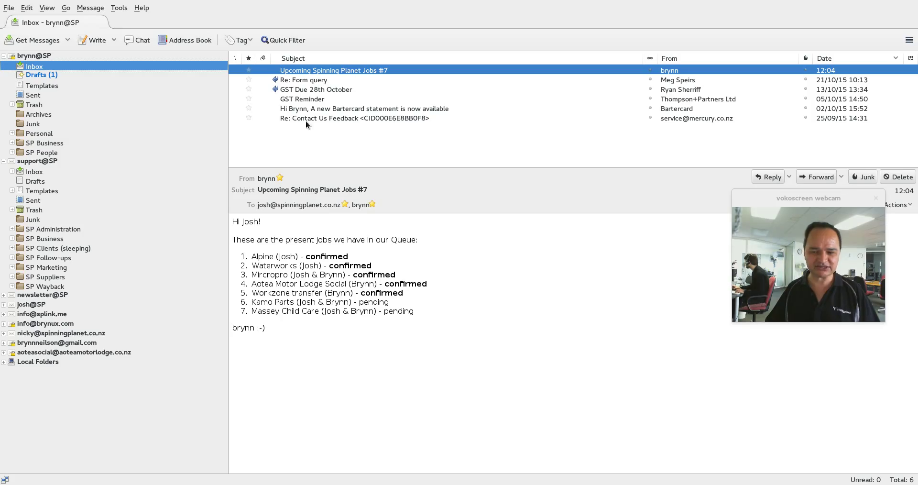
# Select the brynn@SP Trash folder and choose Search Messages... from its context menu
pyautogui.click(34, 104)
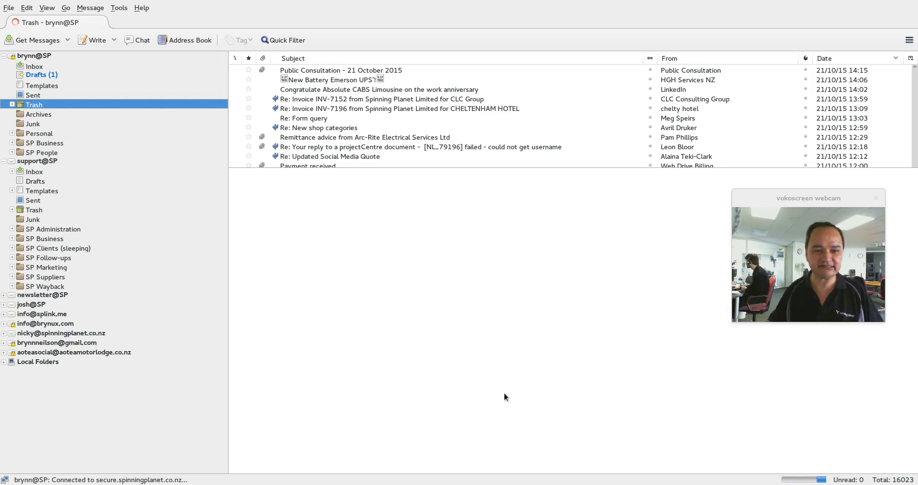
pyautogui.rightClick(63, 103)
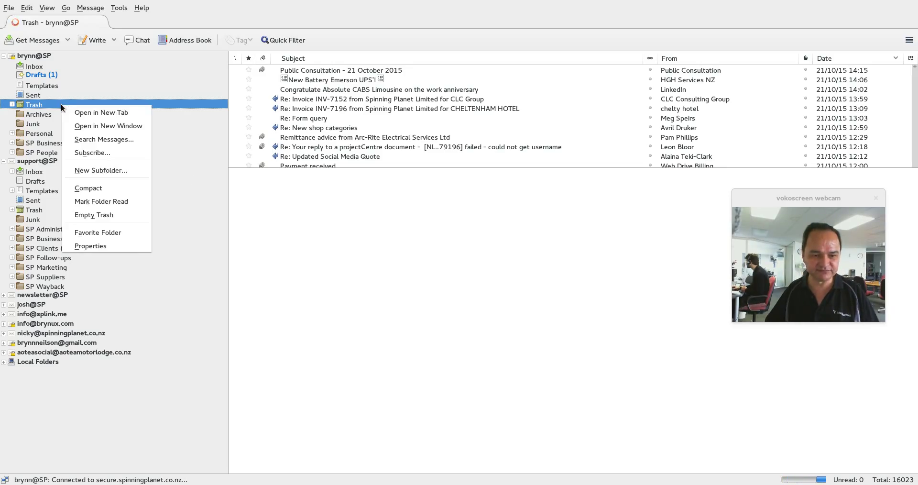
pyautogui.click(99, 140)
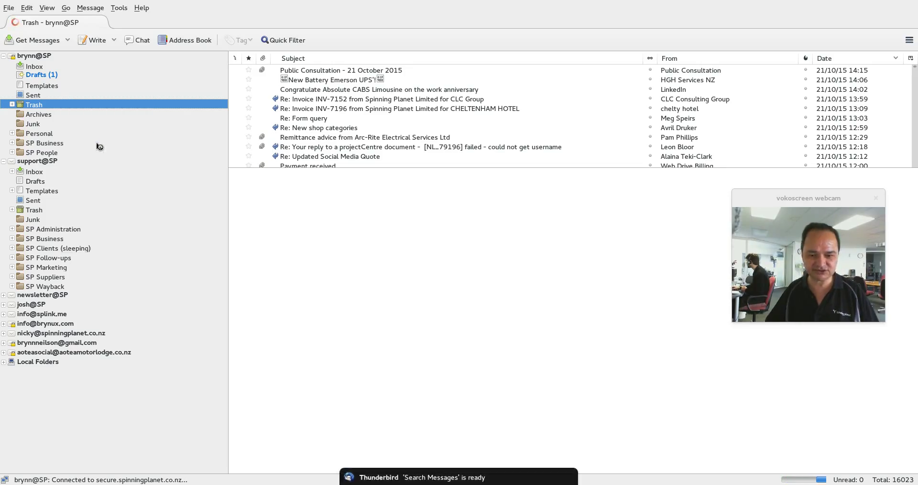
# Search Trash for messages where Date is before 22/10/2012, returning 114 matches
pyautogui.click(423, 479)
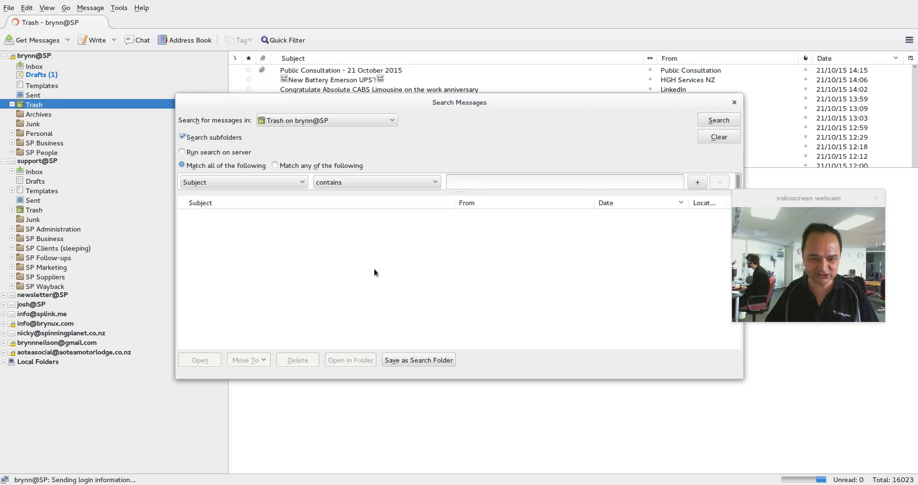
pyautogui.click(235, 183)
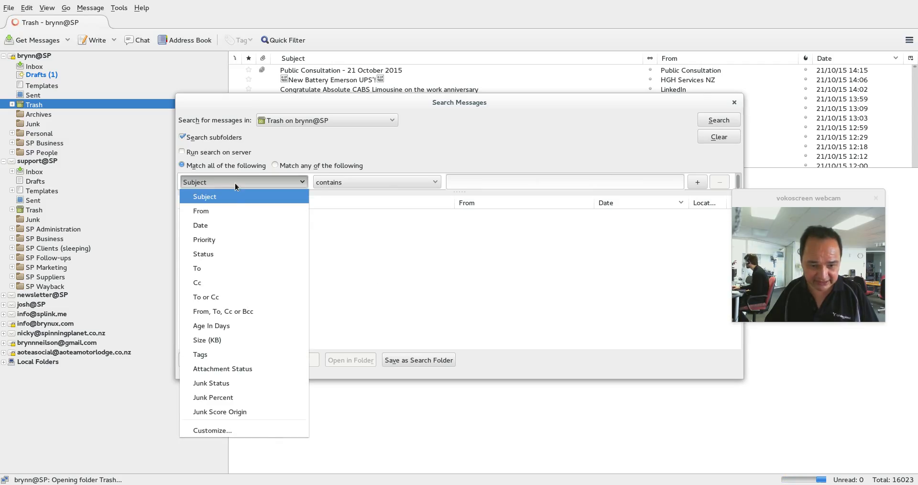
pyautogui.click(231, 224)
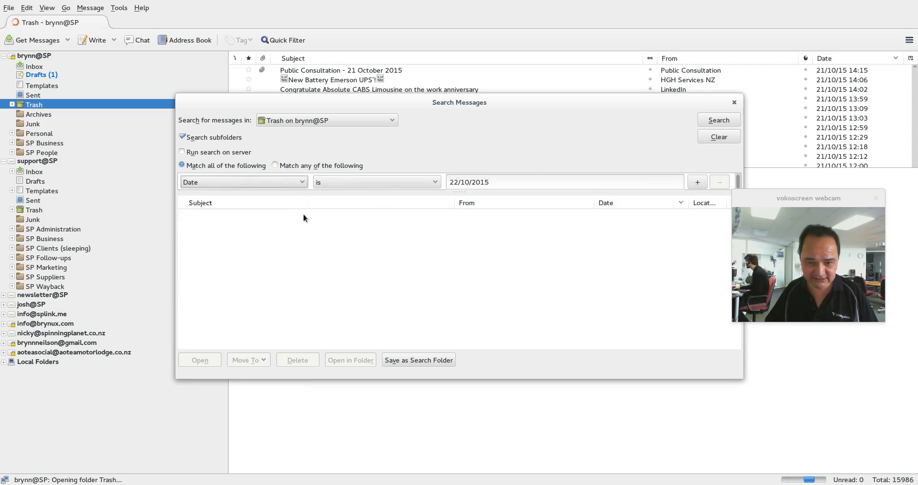
pyautogui.click(390, 185)
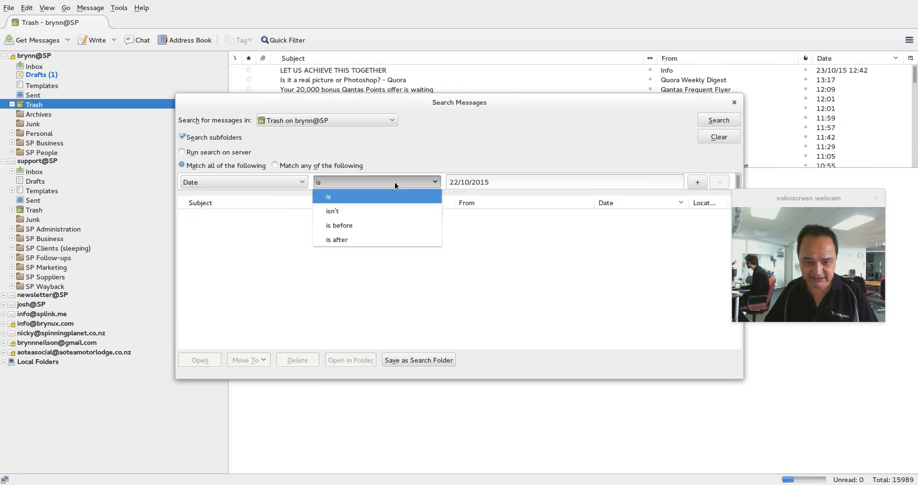
pyautogui.click(380, 228)
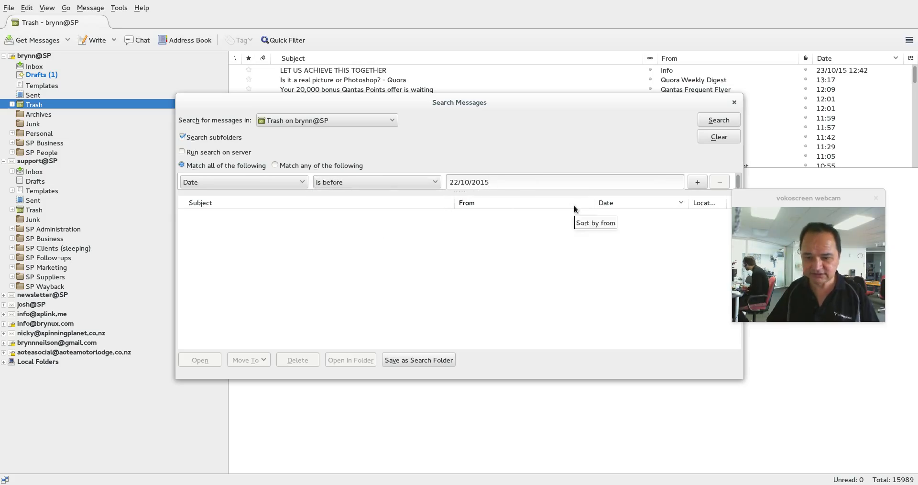
pyautogui.press('BackSpace')
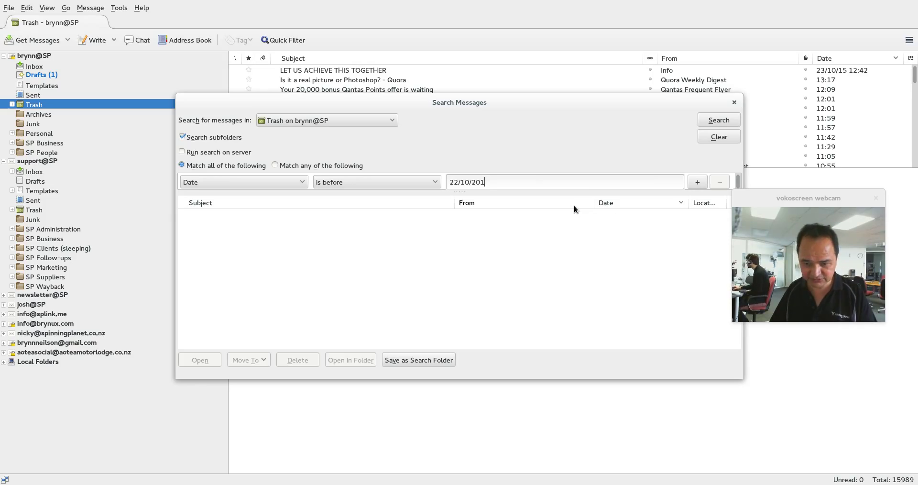
pyautogui.write('2')
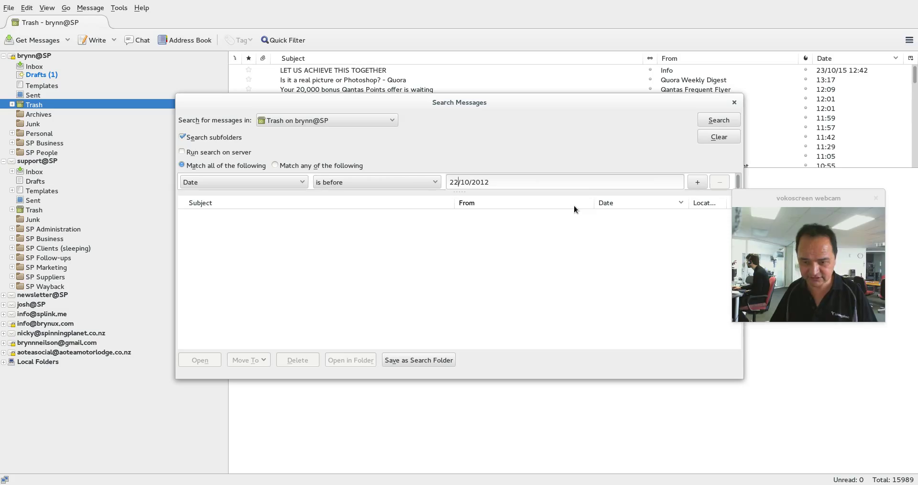
pyautogui.hotkey('shift', 'Home')
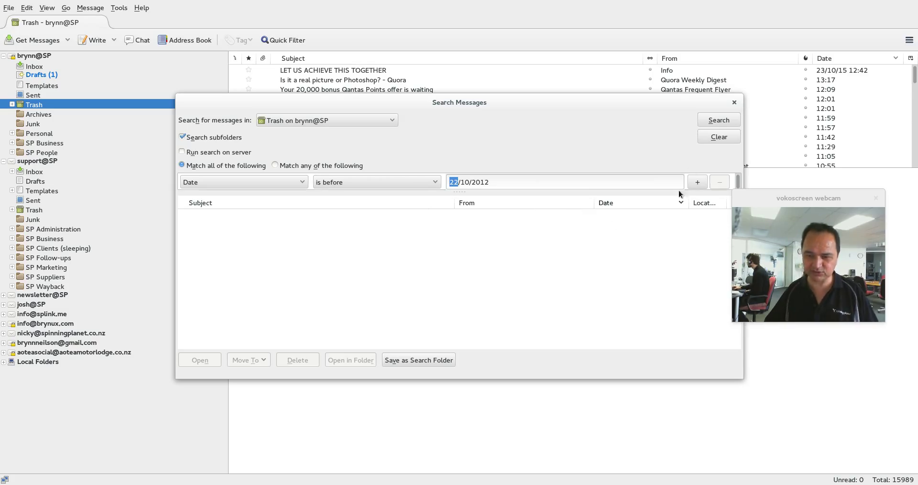
pyautogui.click(718, 120)
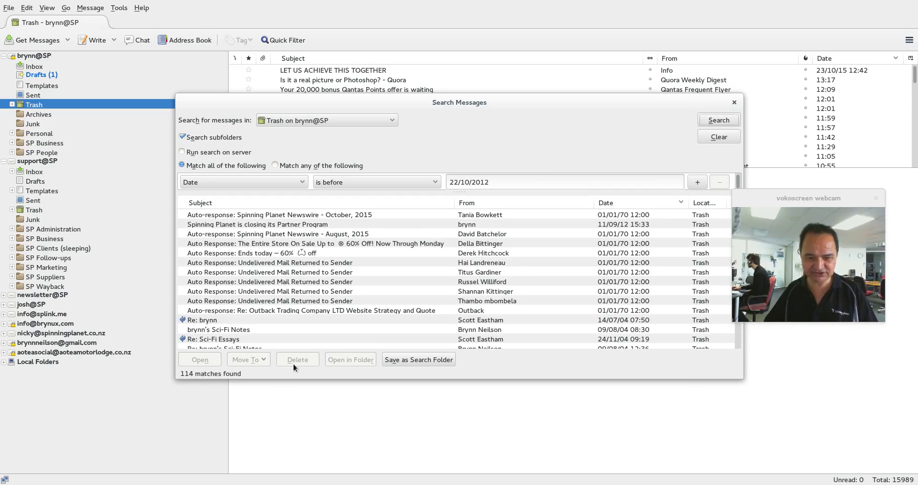
# Select a few undelivered-mail results, then select all 114 search results
pyautogui.click(307, 263)
pyautogui.click(307, 301)
pyautogui.click(308, 282)
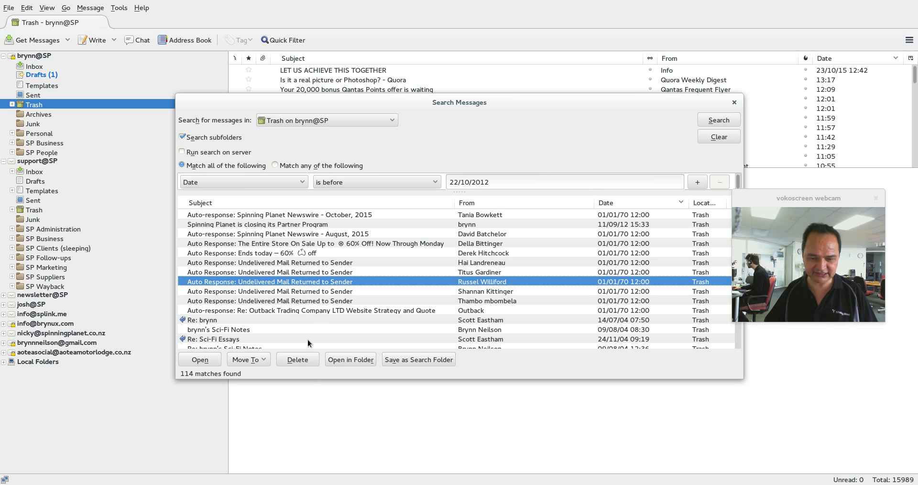
pyautogui.click(299, 264)
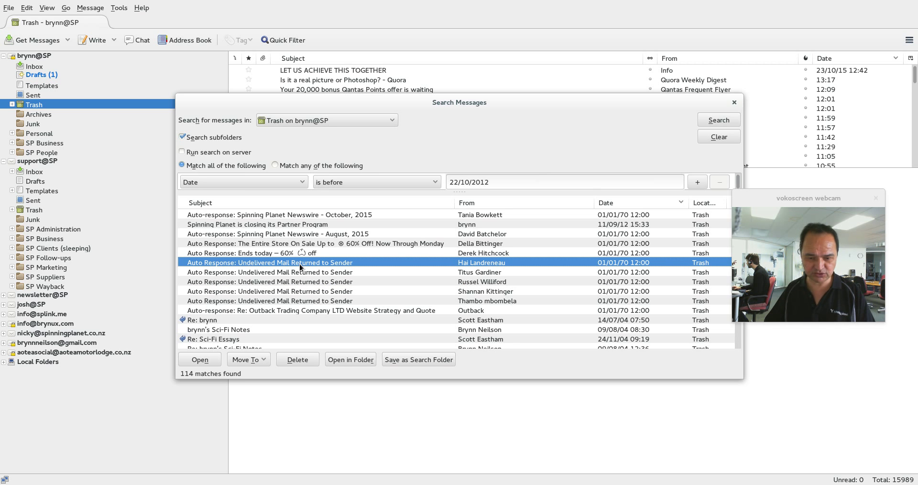
pyautogui.hotkey('ctrl', 'a')
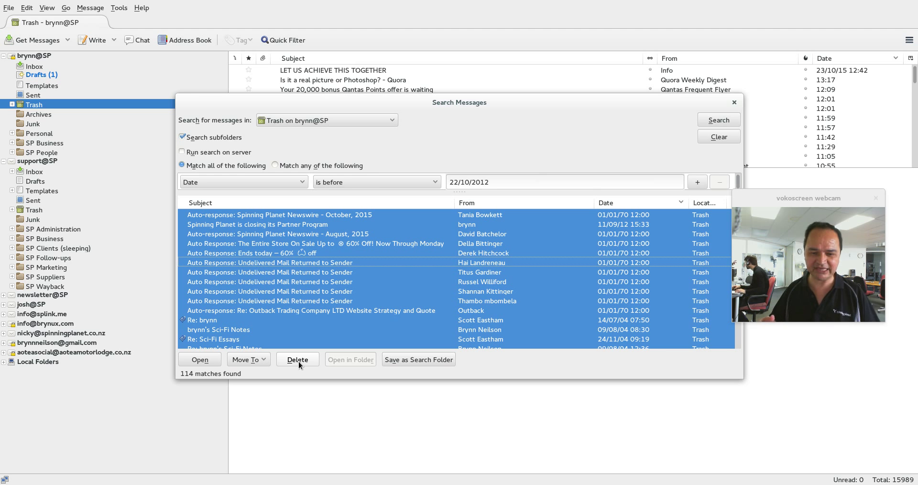
# Search Trash for messages whose Subject contains 'massey', returning 53 matches
pyautogui.click(203, 185)
pyautogui.click(218, 196)
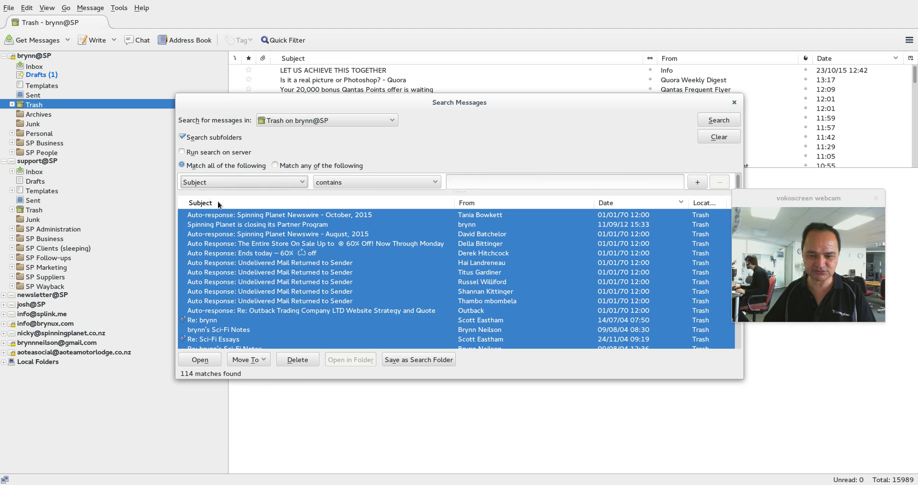
pyautogui.click(479, 183)
pyautogui.write('massey')
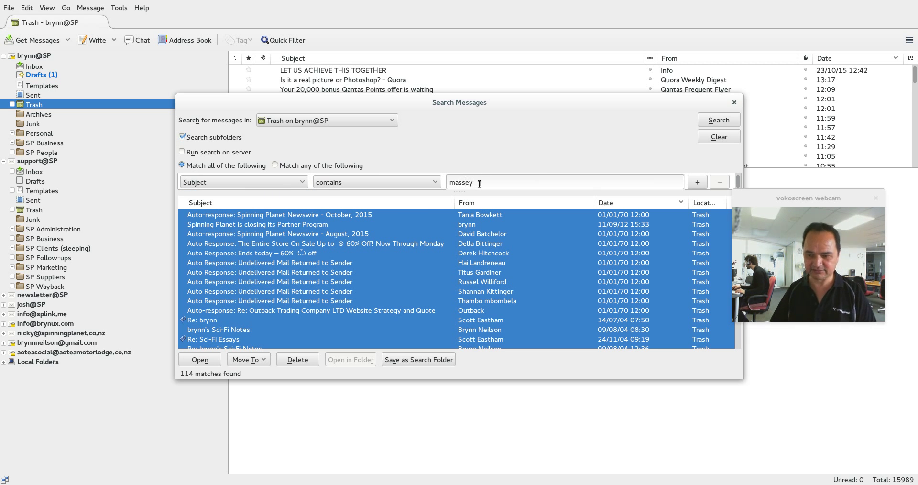
pyautogui.press('Return')
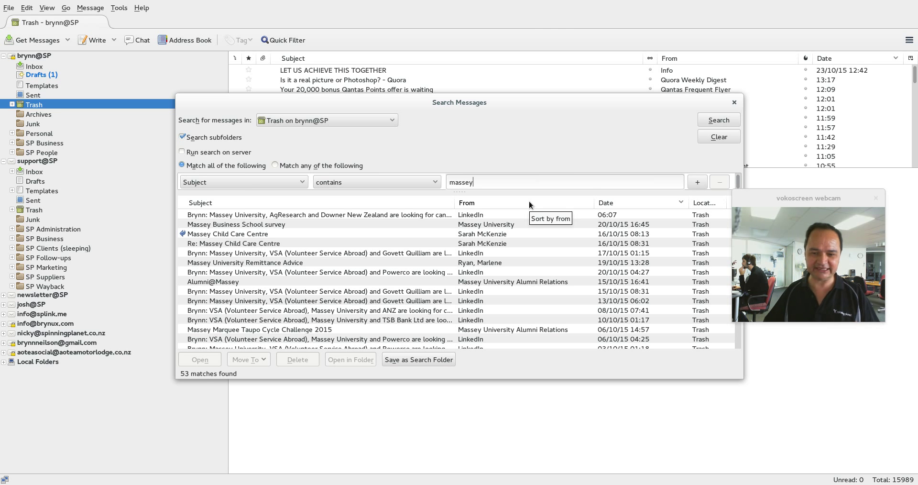
# Search Trash for messages whose From contains 'inspire.net', returning 79 matches
pyautogui.click(253, 186)
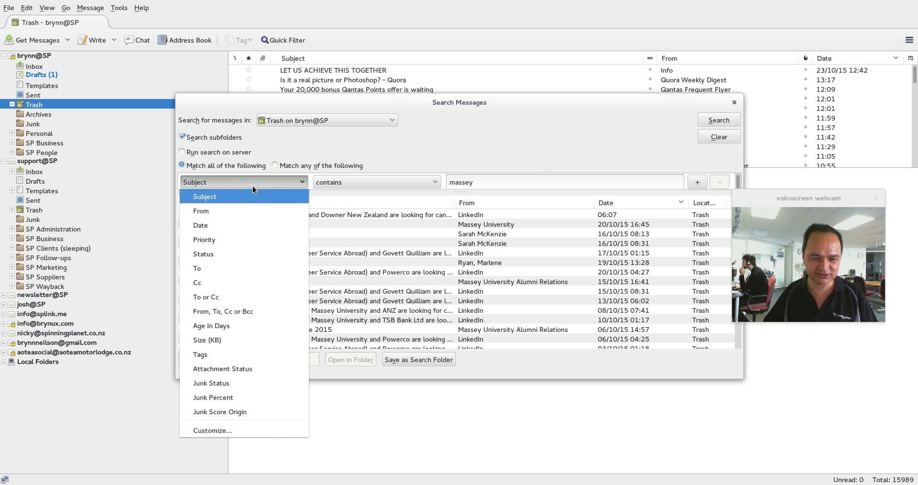
pyautogui.click(236, 210)
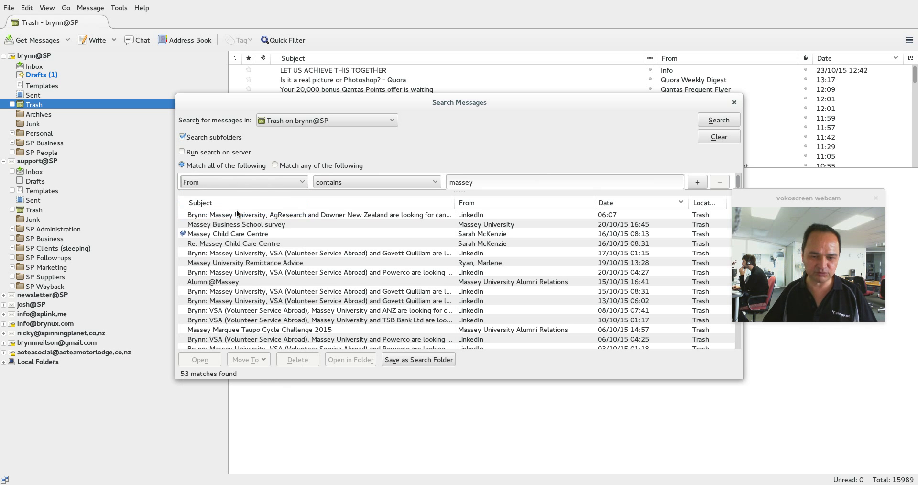
pyautogui.doubleClick(459, 183)
pyautogui.write('jane')
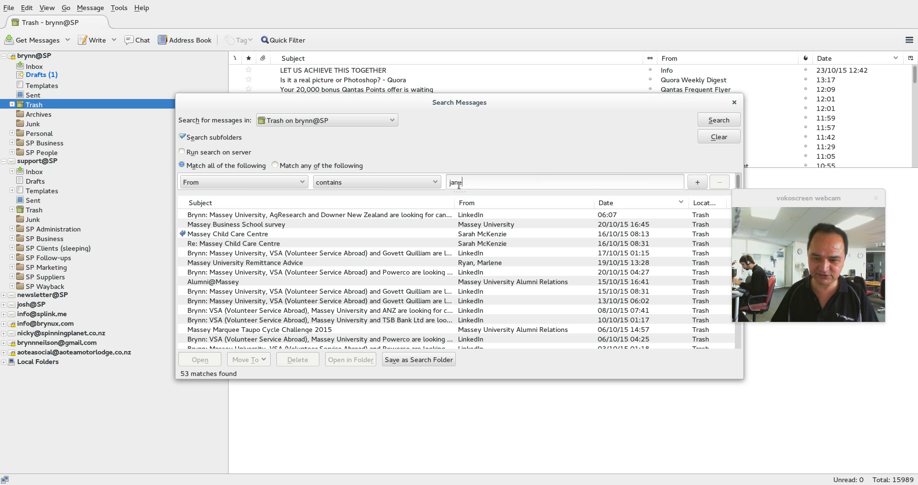
pyautogui.doubleClick(459, 183)
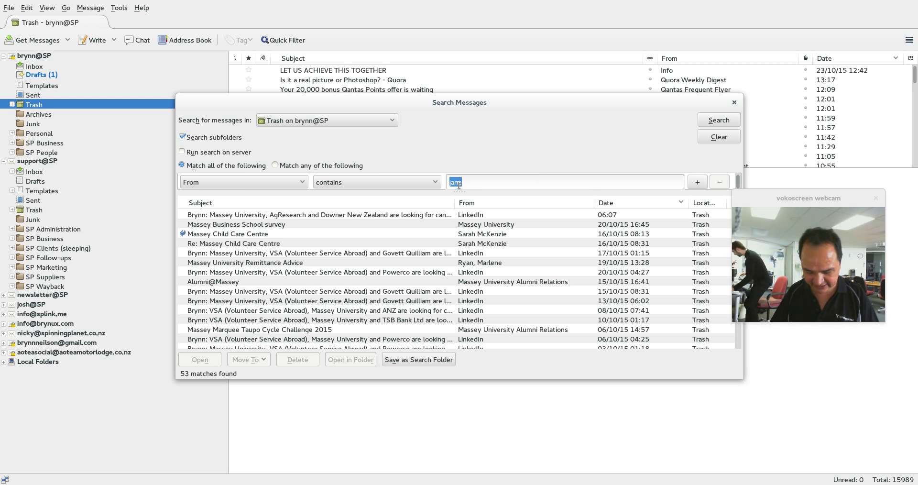
pyautogui.write('inspire.')
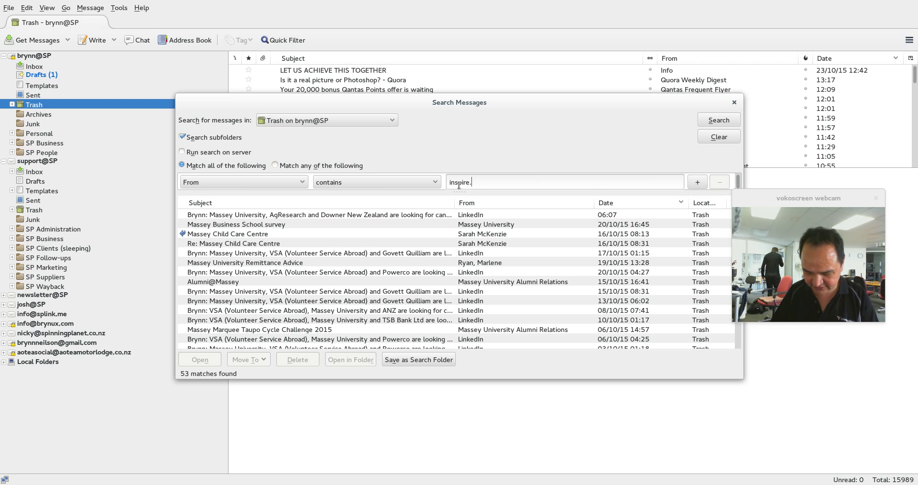
pyautogui.write('net')
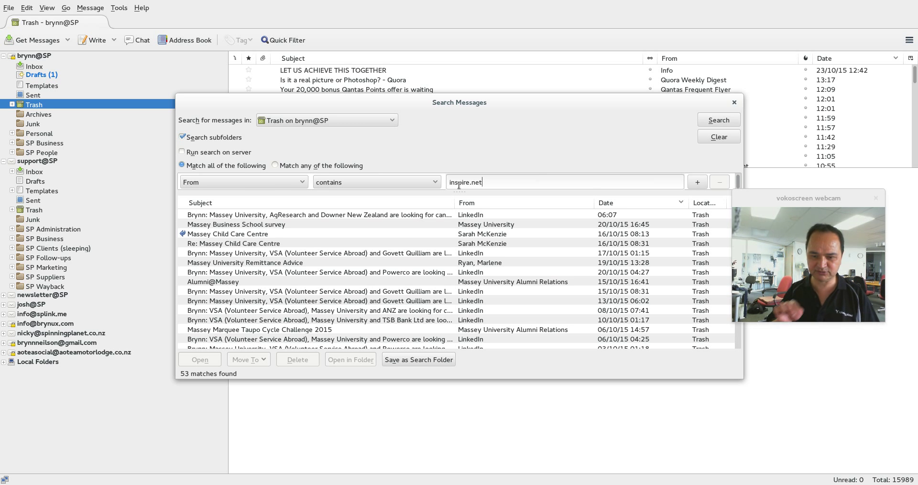
pyautogui.press('Return')
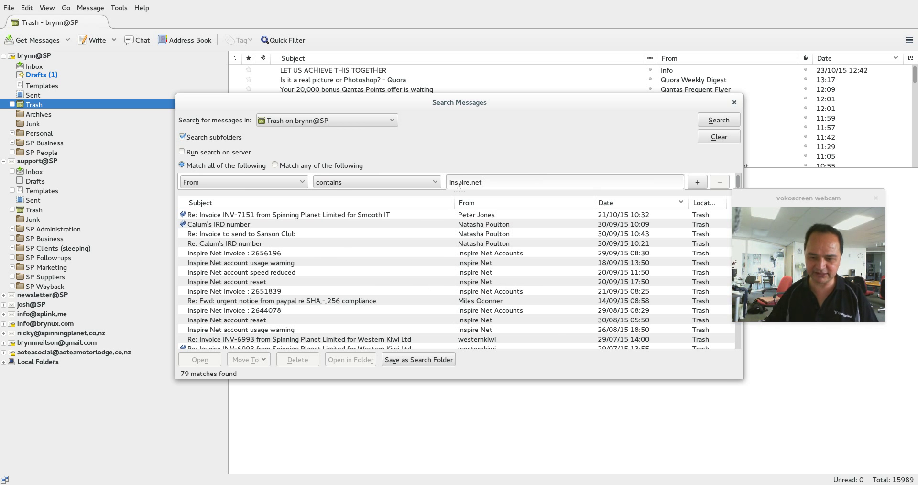
# Scroll through the inspire.net results and close the Search Messages window
pyautogui.scroll(-20, 493, 253)
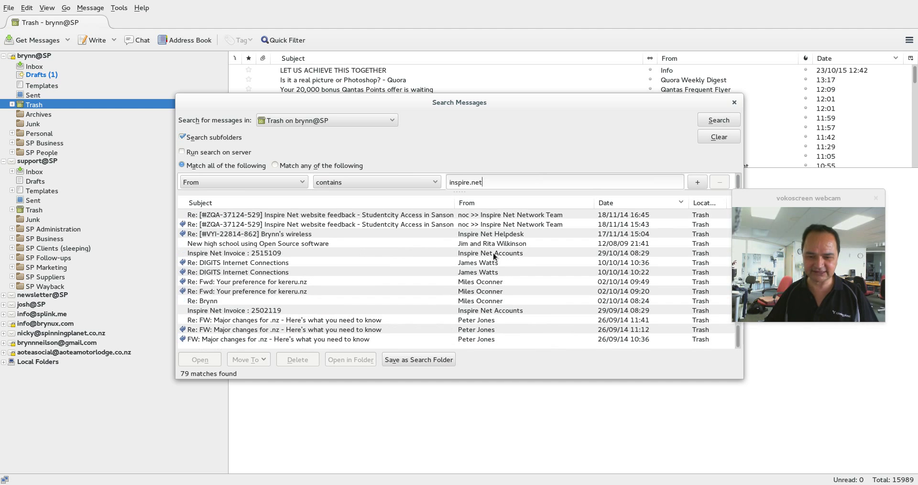
pyautogui.scroll(20, 493, 252)
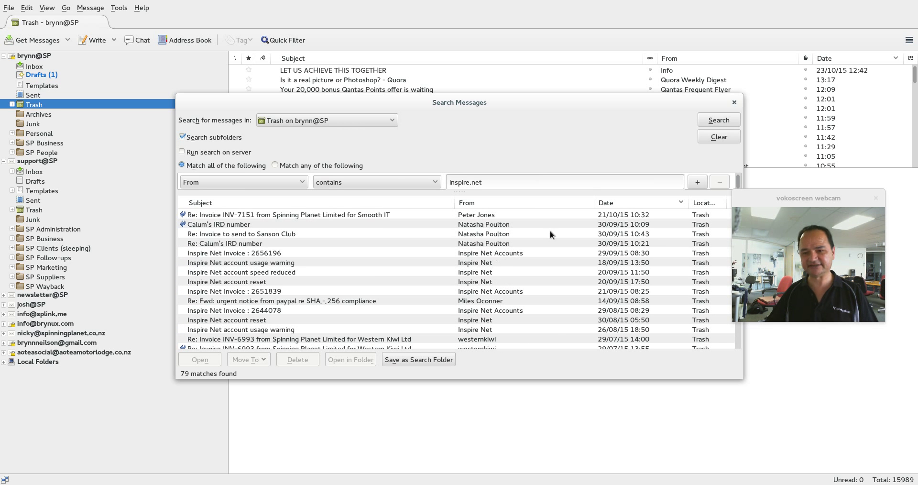
pyautogui.click(734, 102)
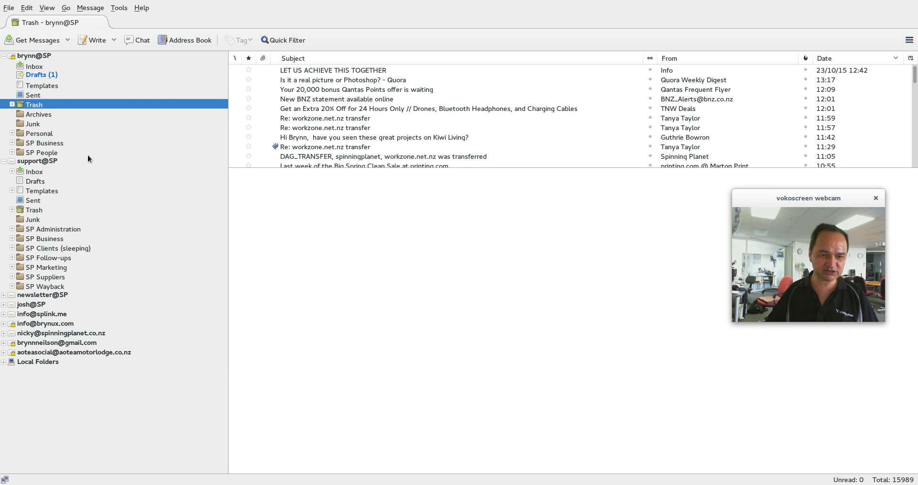
# Create a subfolder 'Brynn Example Folder' under the Inbox and check that it's empty
pyautogui.rightClick(28, 69)
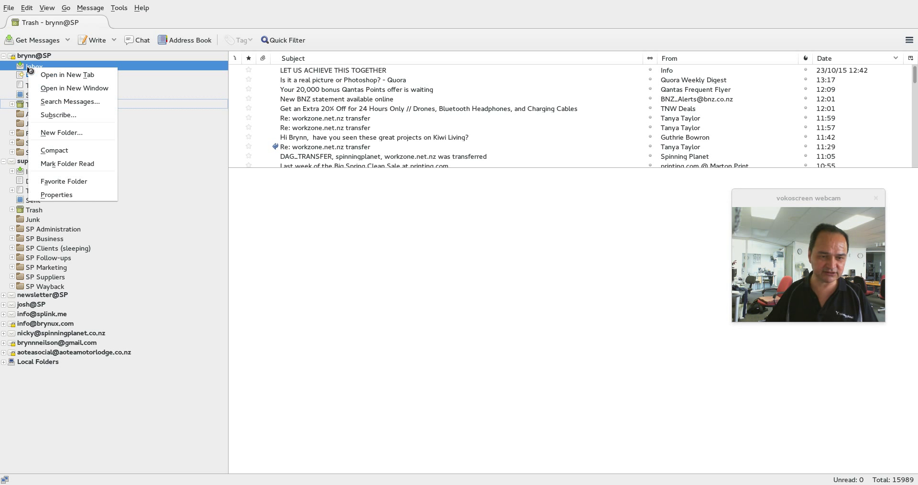
pyautogui.click(53, 133)
pyautogui.write('Brynn Example Folder')
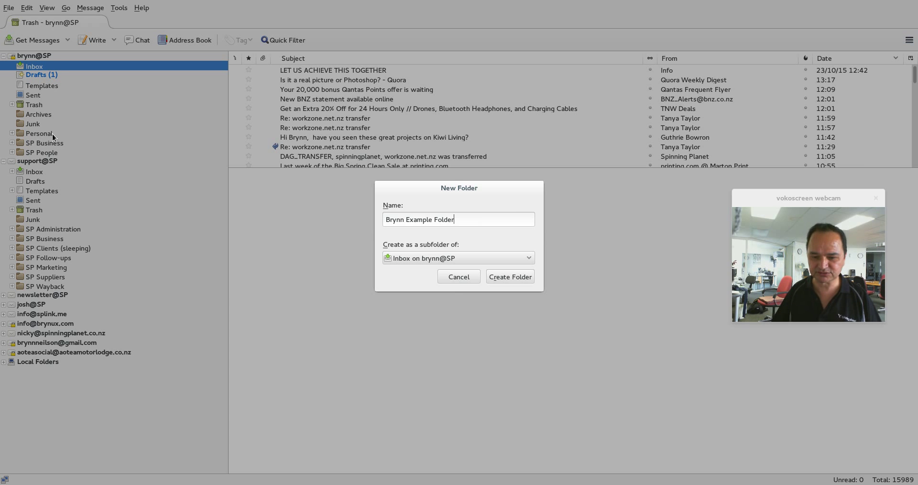
pyautogui.press('Return')
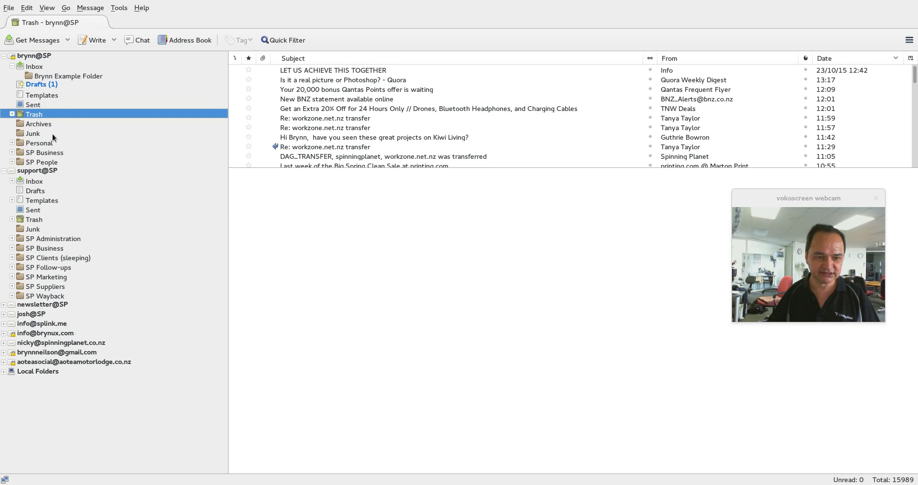
pyautogui.click(50, 75)
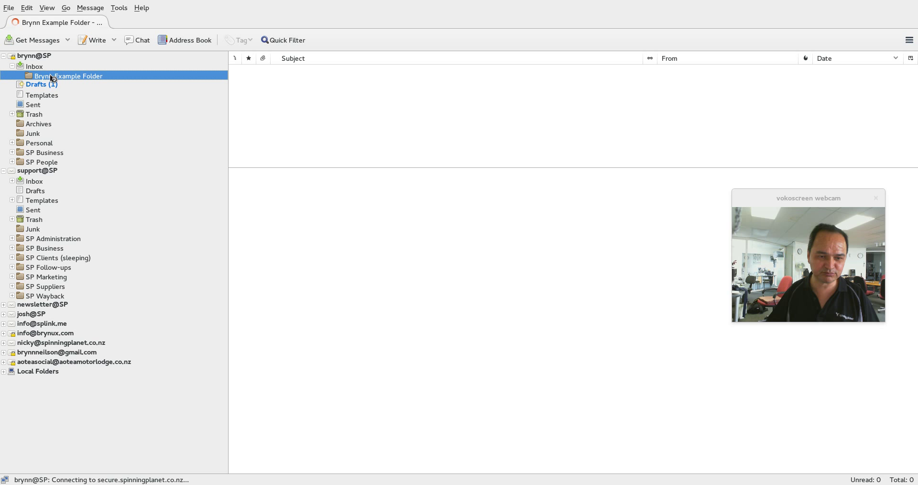
pyautogui.click(39, 67)
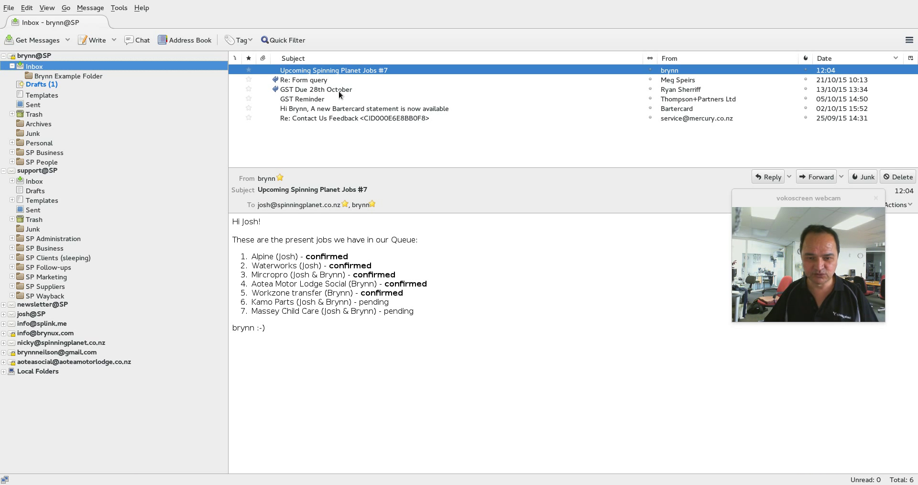
# Move the Re: Form query message into Brynn Example Folder, then back to the Inbox
pyautogui.click(325, 80)
pyautogui.moveTo(339, 83); pyautogui.dragTo(55, 77)
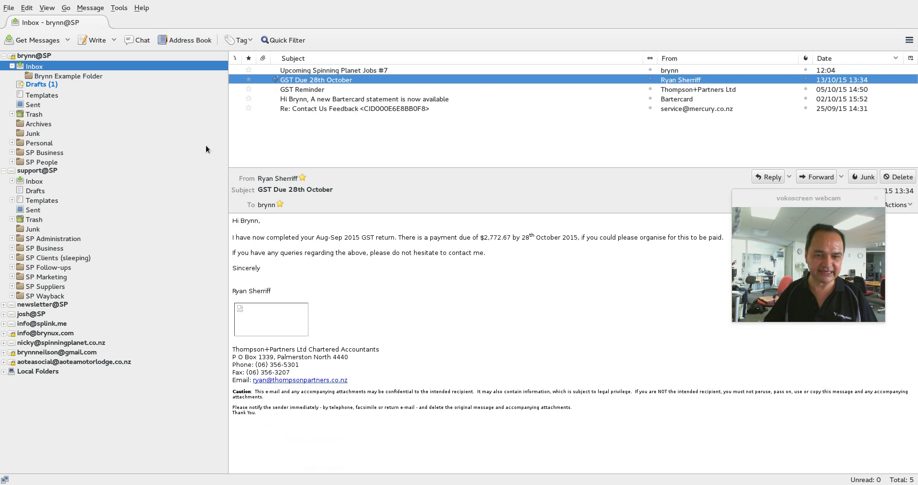
pyautogui.click(59, 78)
pyautogui.click(293, 71)
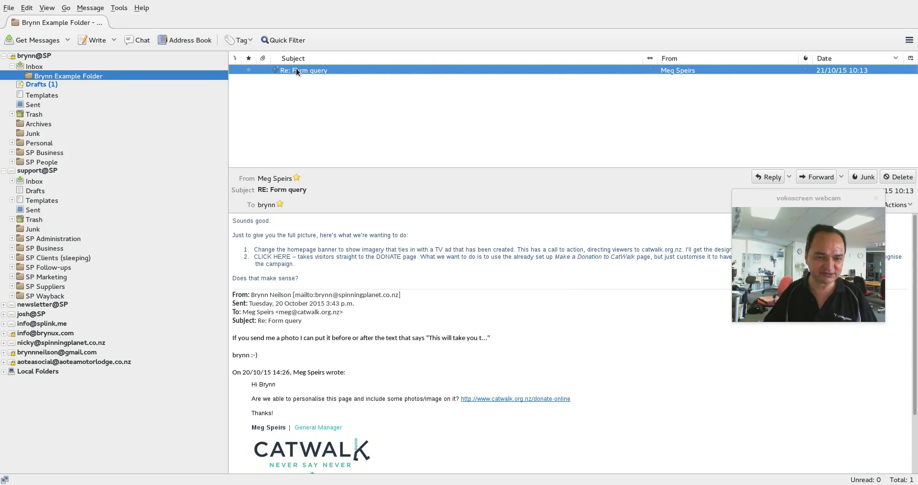
pyautogui.moveTo(296, 68); pyautogui.dragTo(32, 68)
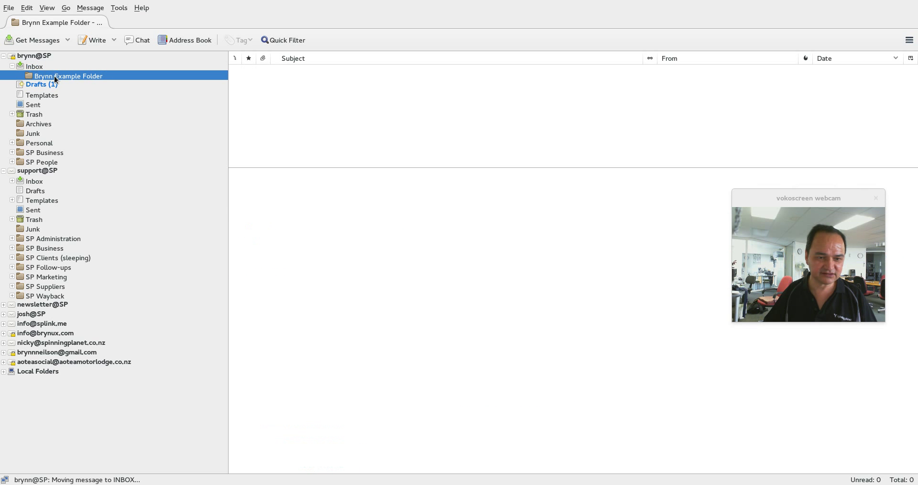
# Delete Brynn Example Folder and confirm with Delete Folder
pyautogui.rightClick(54, 76)
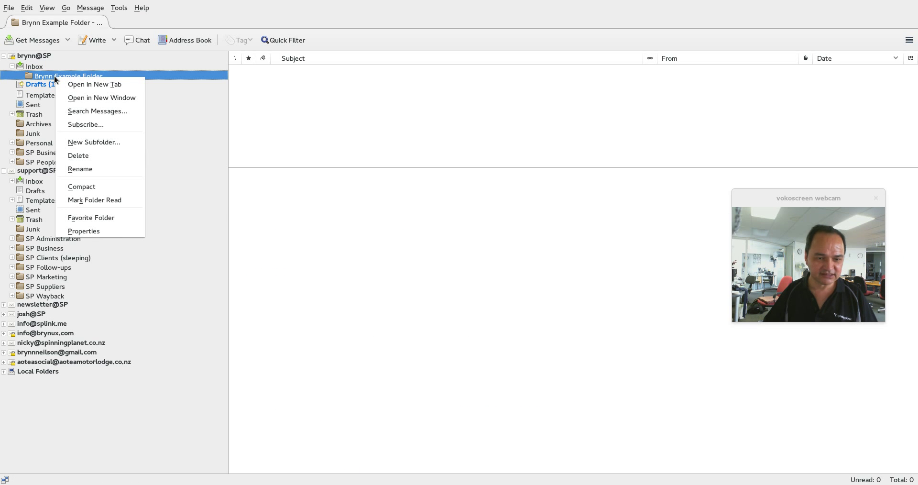
pyautogui.click(90, 157)
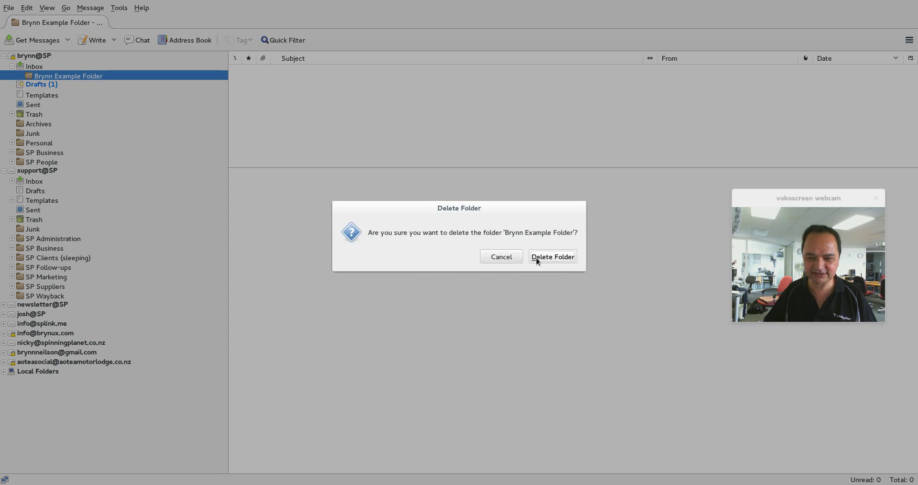
pyautogui.click(538, 257)
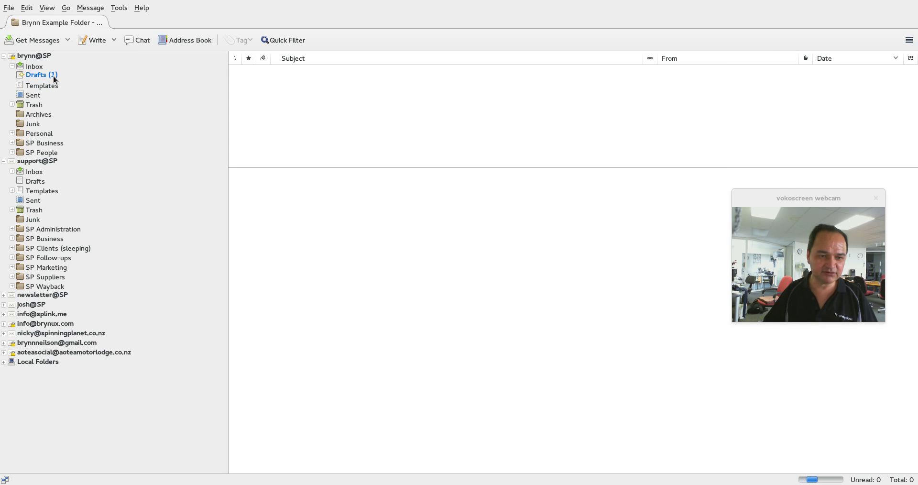
pyautogui.click(115, 40)
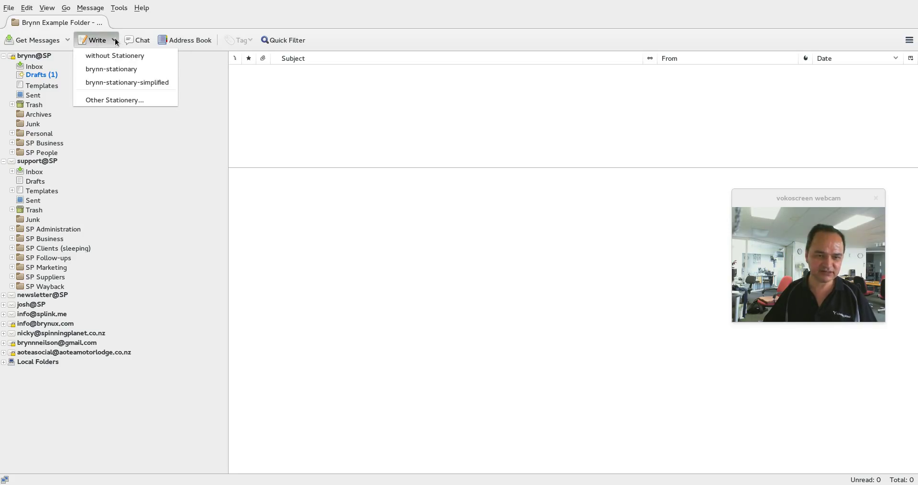
pyautogui.click(115, 69)
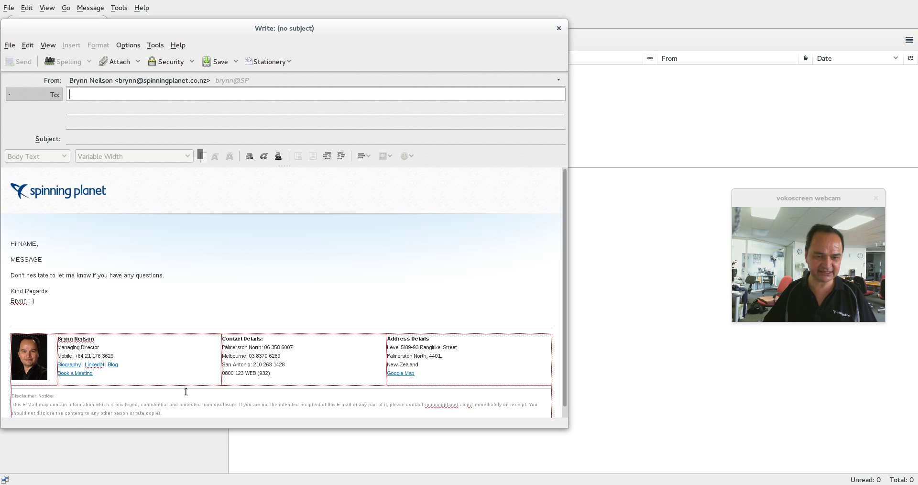
pyautogui.click(559, 27)
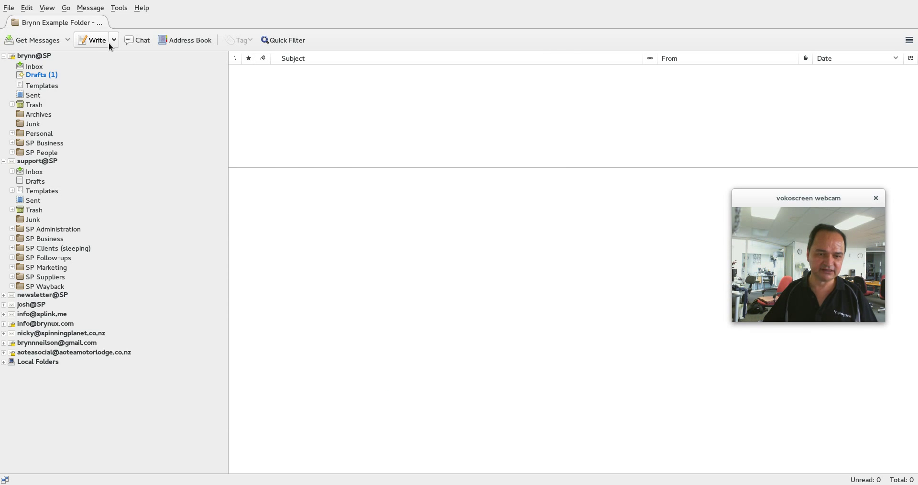
pyautogui.click(114, 42)
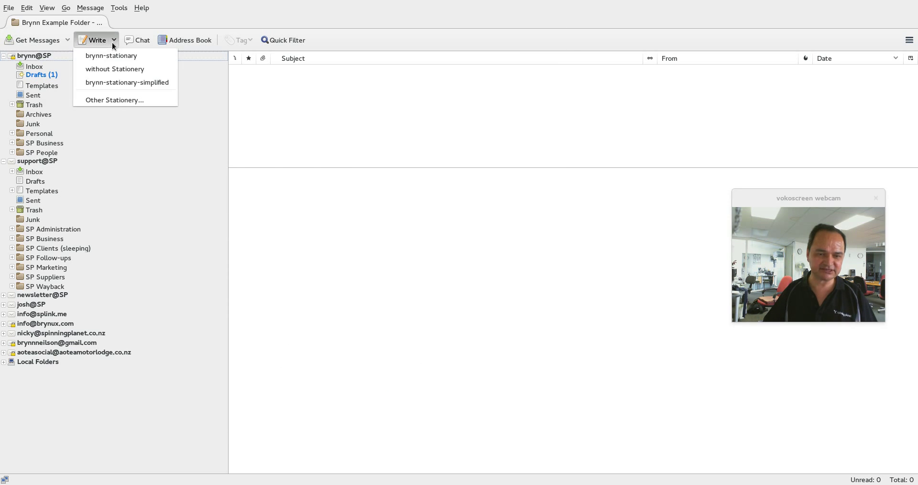
pyautogui.click(113, 69)
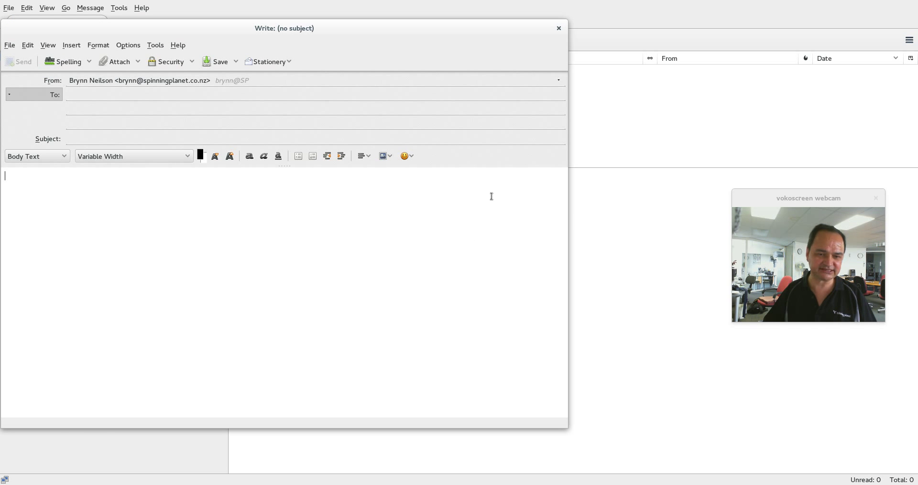
pyautogui.click(559, 28)
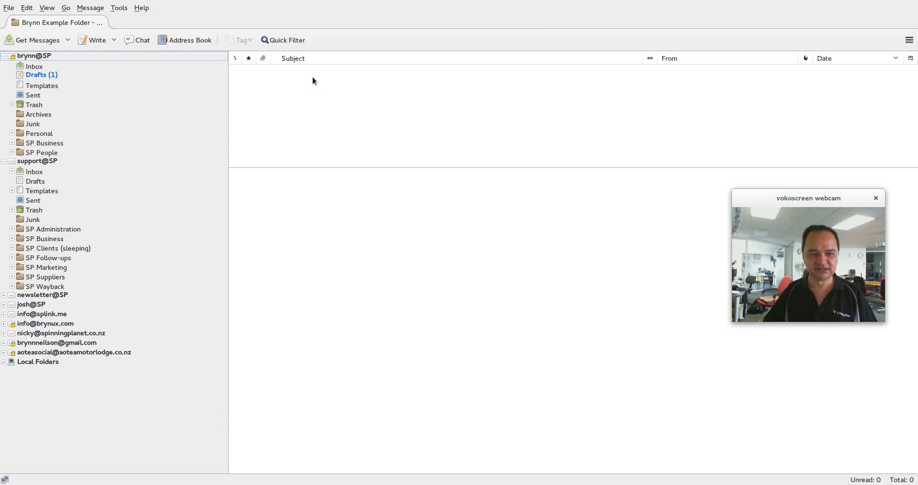
# Open the Add-ons Manager from Tools, browse Get Add-ons, then list the installed Plugins
pyautogui.click(121, 9)
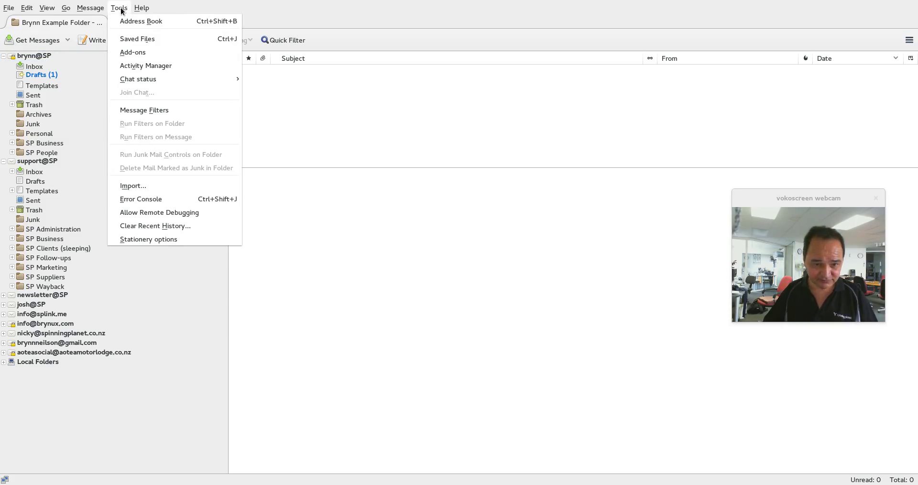
pyautogui.click(148, 52)
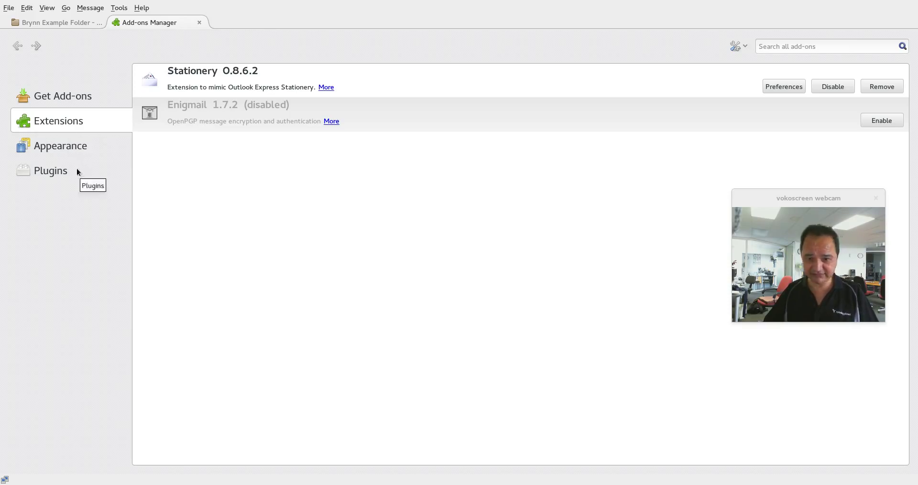
pyautogui.click(64, 97)
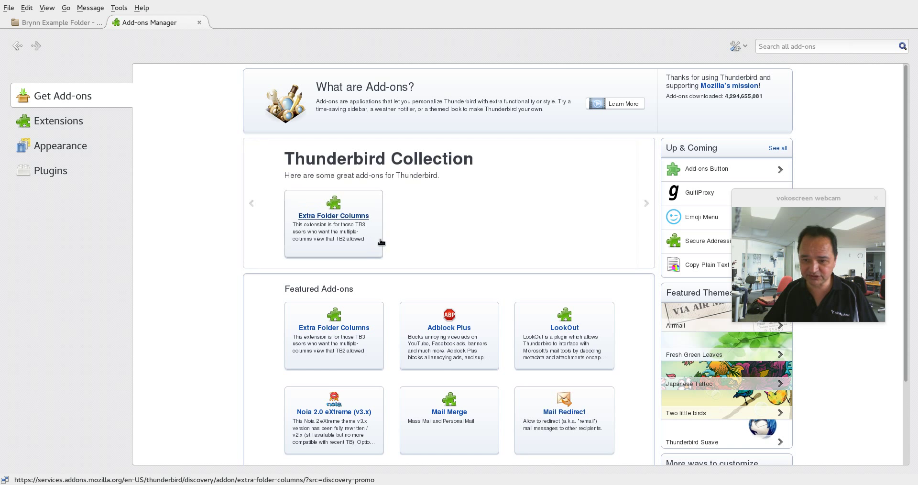
pyautogui.scroll(-3, 471, 234)
pyautogui.scroll(3, 287, 232)
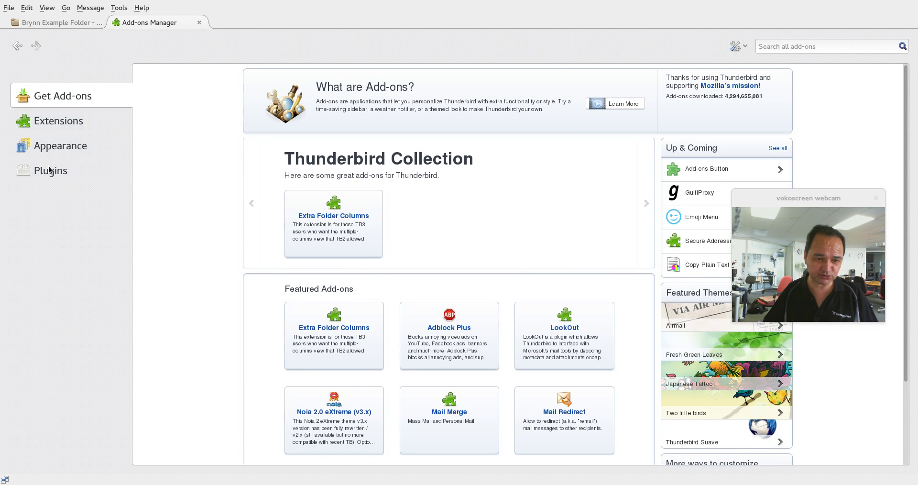
pyautogui.click(50, 170)
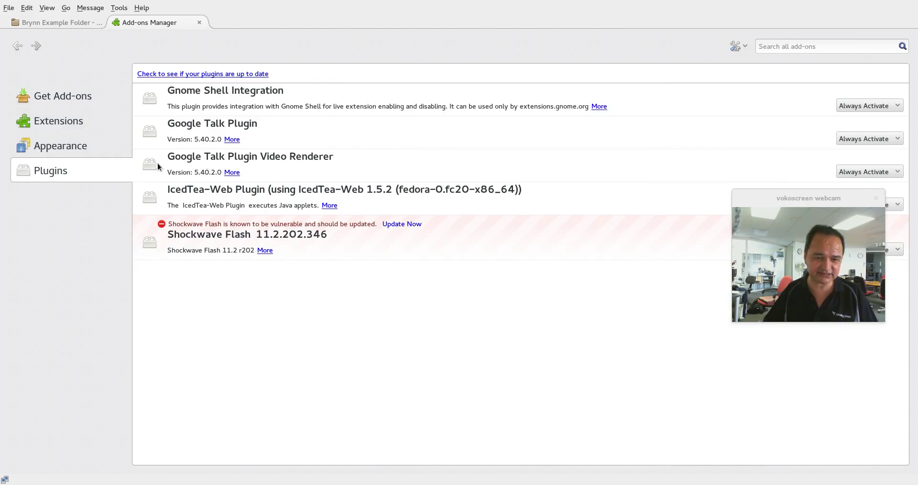
# Search all add-ons for 'stationary' and look through the installed extensions
pyautogui.click(71, 105)
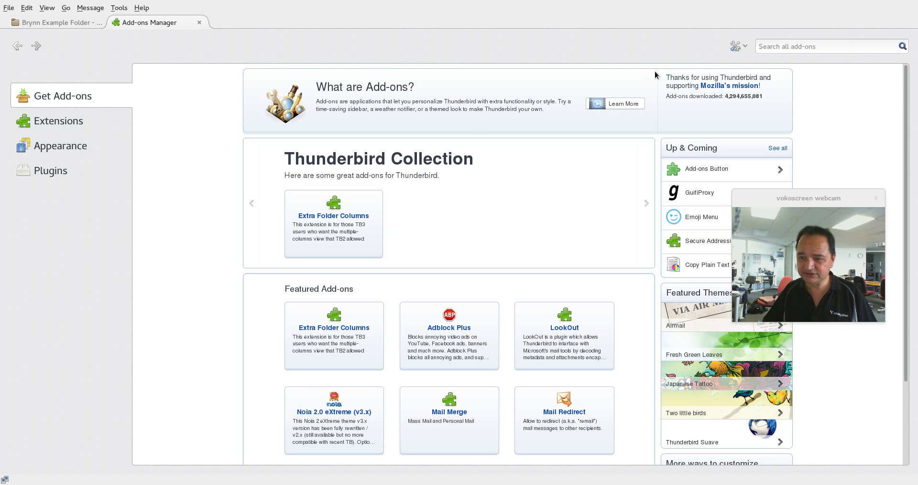
pyautogui.write('stationary')
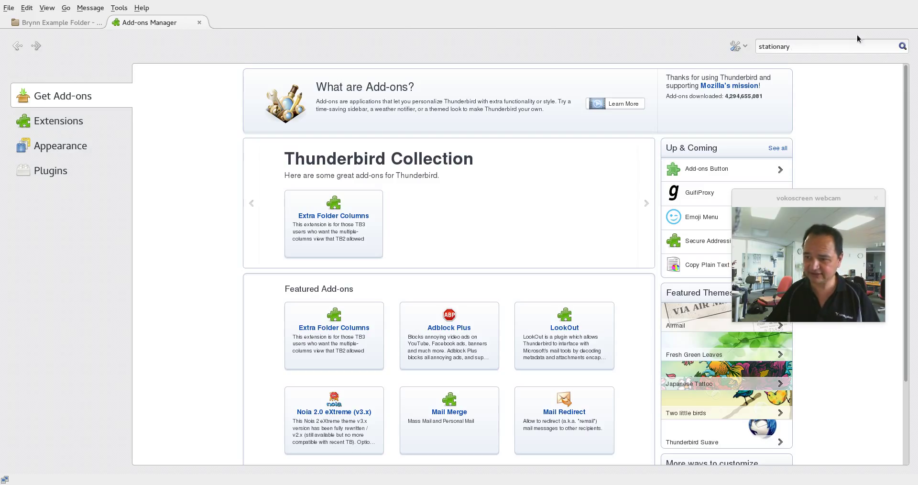
pyautogui.click(902, 47)
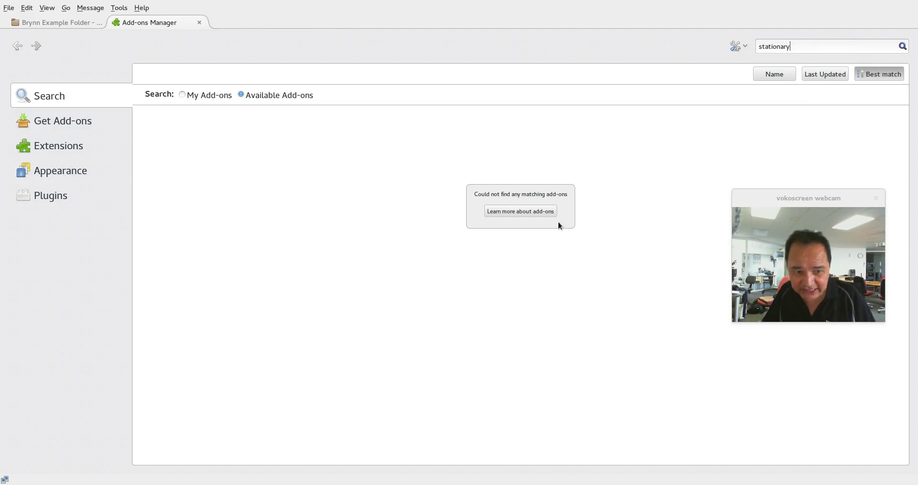
pyautogui.click(74, 144)
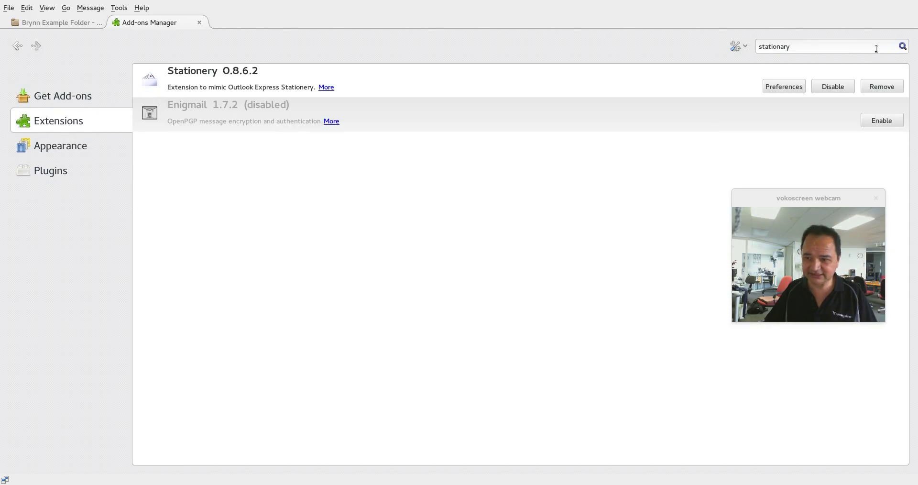
pyautogui.click(903, 47)
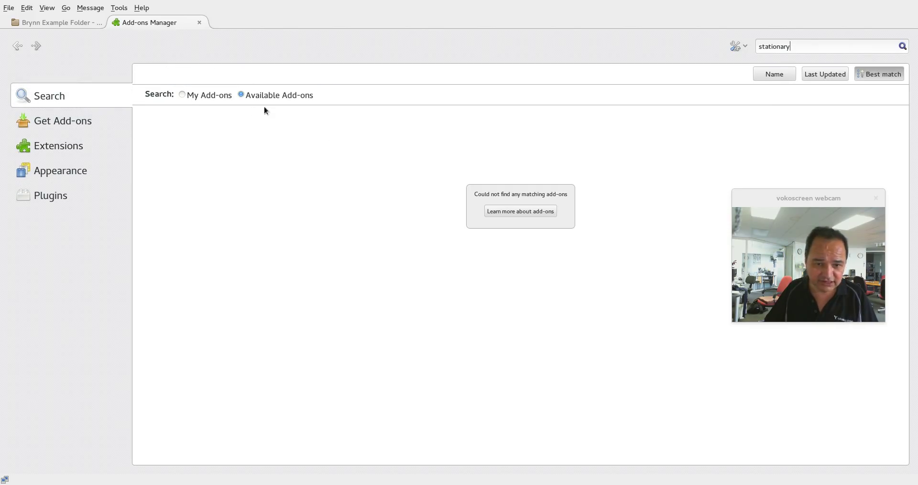
# Limit the search to installed add-ons and correct the term to 'stationery', listing Stationery 0.8.6.2
pyautogui.click(185, 96)
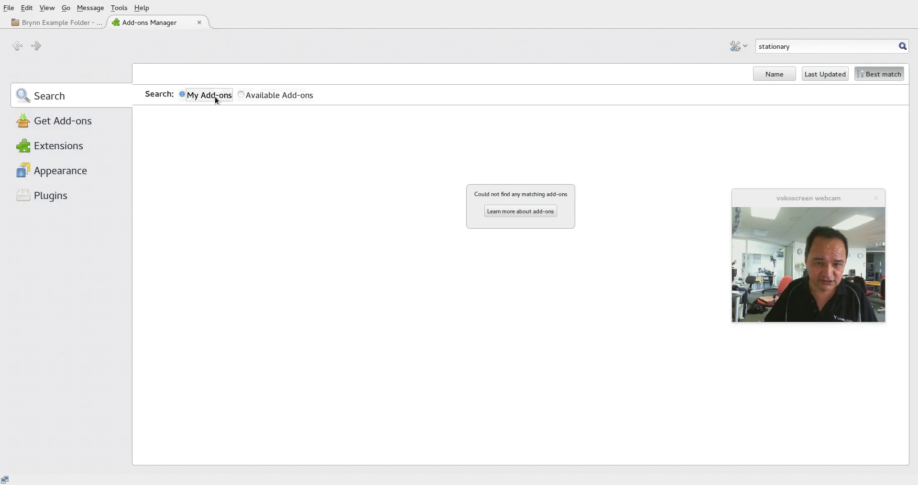
pyautogui.click(904, 46)
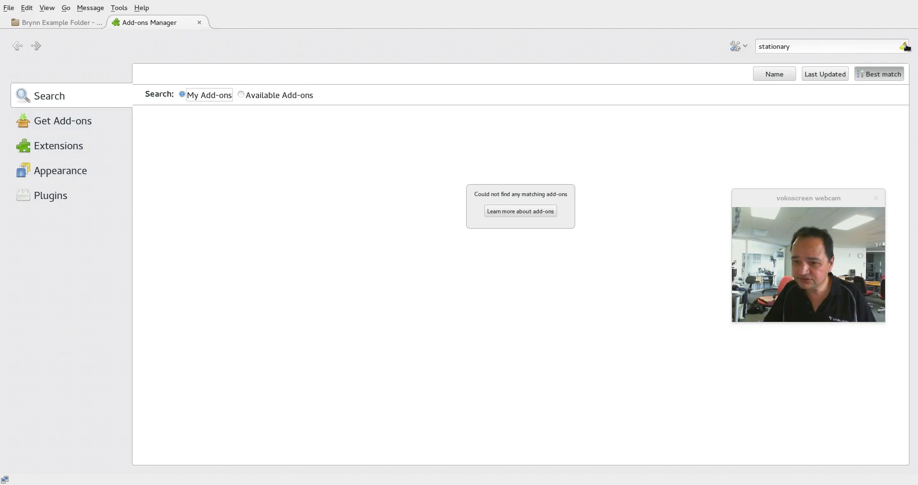
pyautogui.click(46, 145)
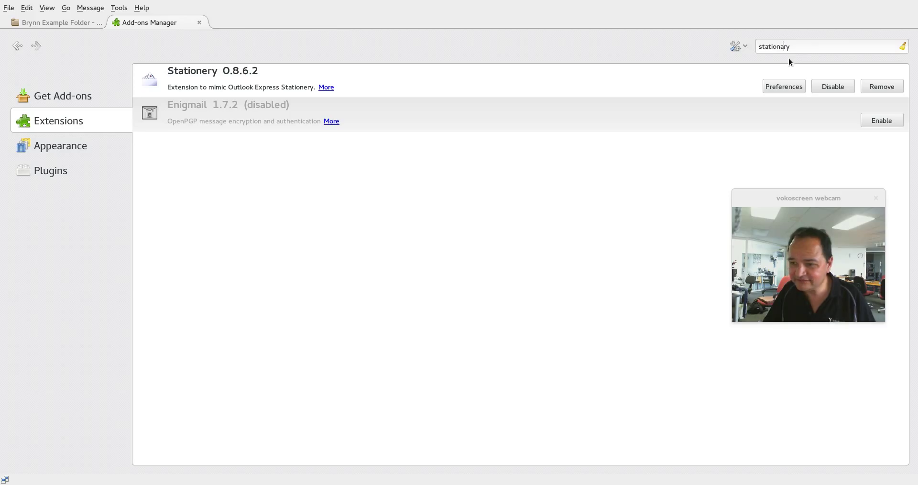
pyautogui.press('BackSpace')
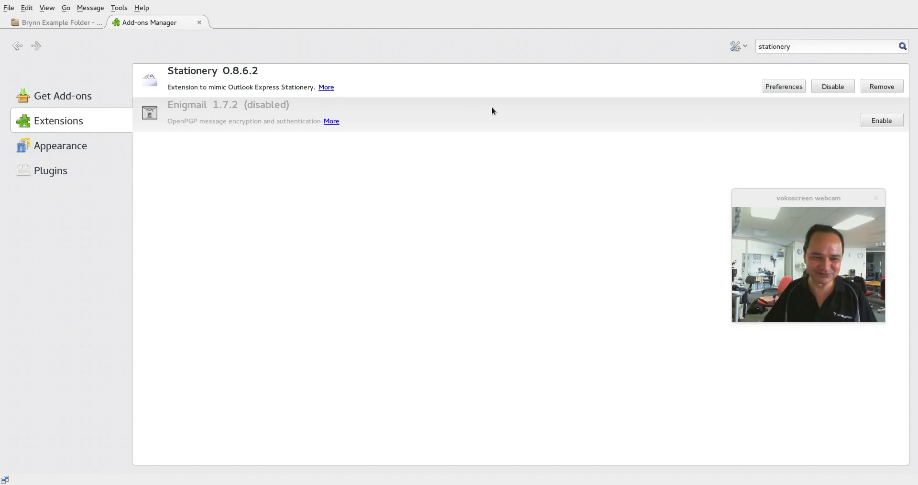
pyautogui.click(903, 47)
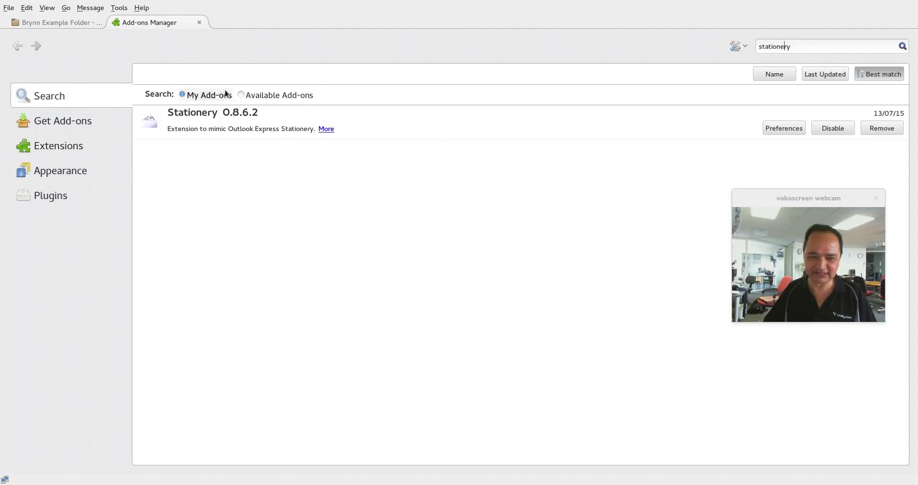
# Switch the 'stationery' results to available add-ons, showing SmartTemplate4, Quicktext, Always HTML and MRC Compose
pyautogui.click(241, 94)
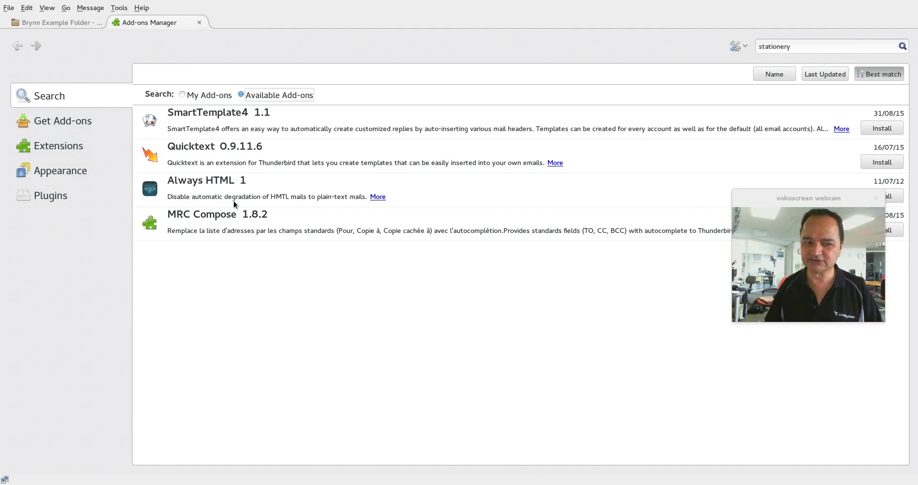
# Close the Add-ons Manager tab to return to the main mail window's folder list
pyautogui.click(200, 22)
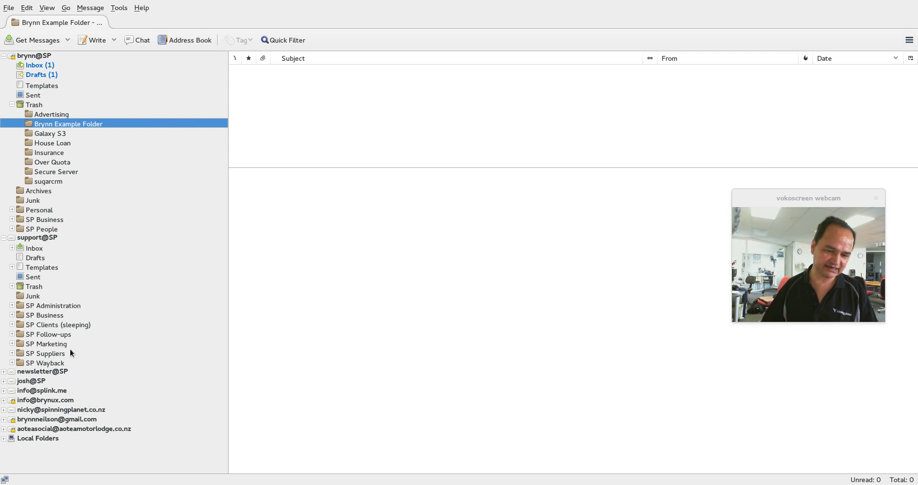